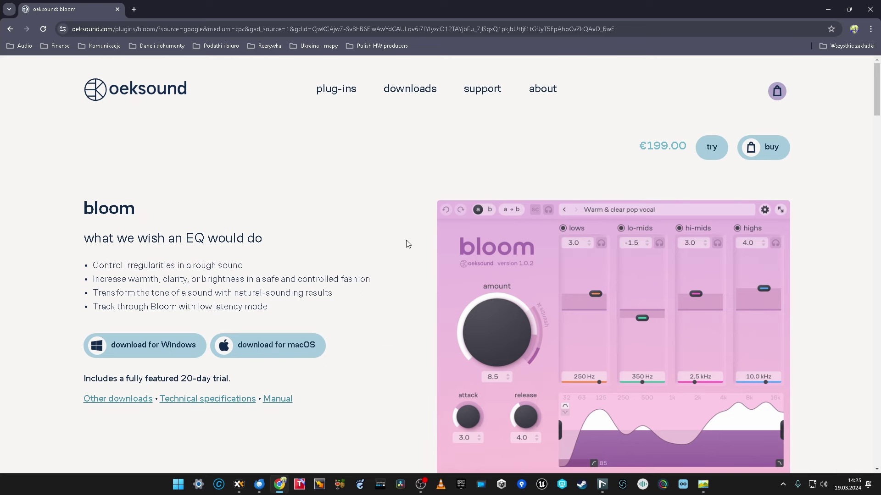
# - Skim the oeksound bloom page, highlighting the description's opening line, then minimize Chrome to reveal Nuendo
pyautogui.scroll(-8, 408, 243)
pyautogui.scroll(-2, 410, 243)
pyautogui.scroll(2, 410, 243)
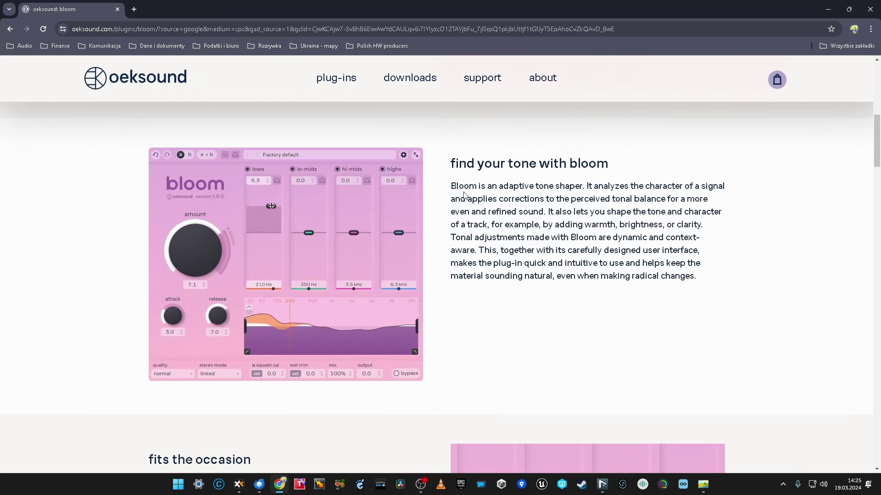
pyautogui.moveTo(452, 186); pyautogui.dragTo(555, 185)
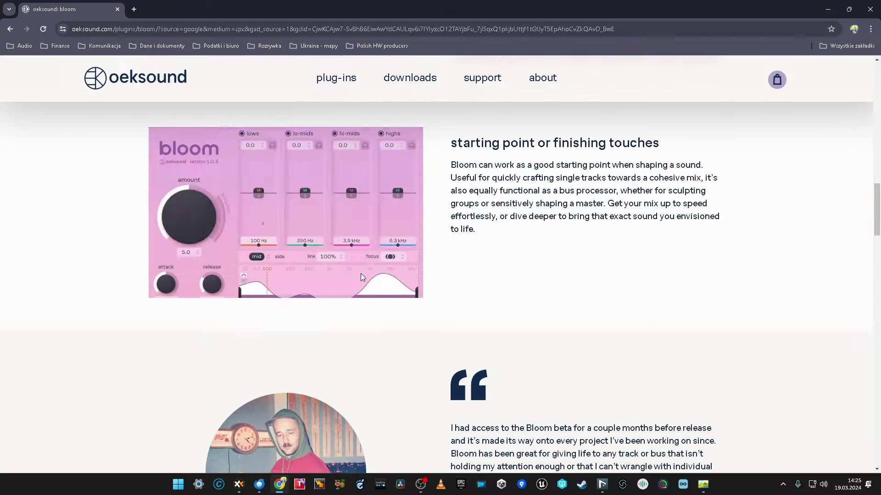
pyautogui.scroll(-3, 361, 275)
pyautogui.scroll(10, 363, 275)
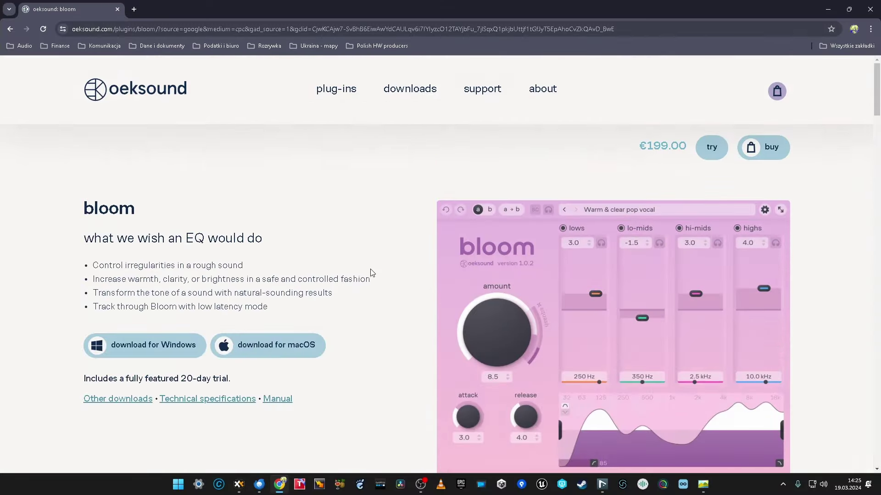
pyautogui.click(827, 11)
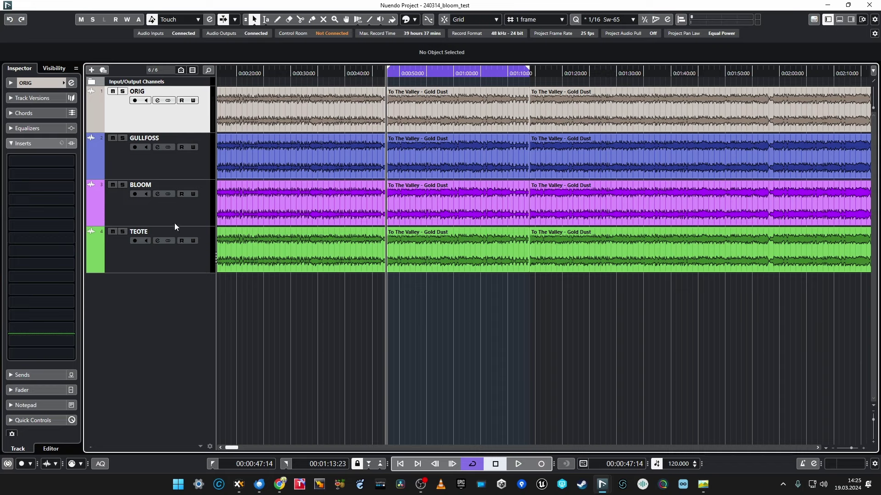
# - Solo the ORIG track with the S key
pyautogui.press('s')
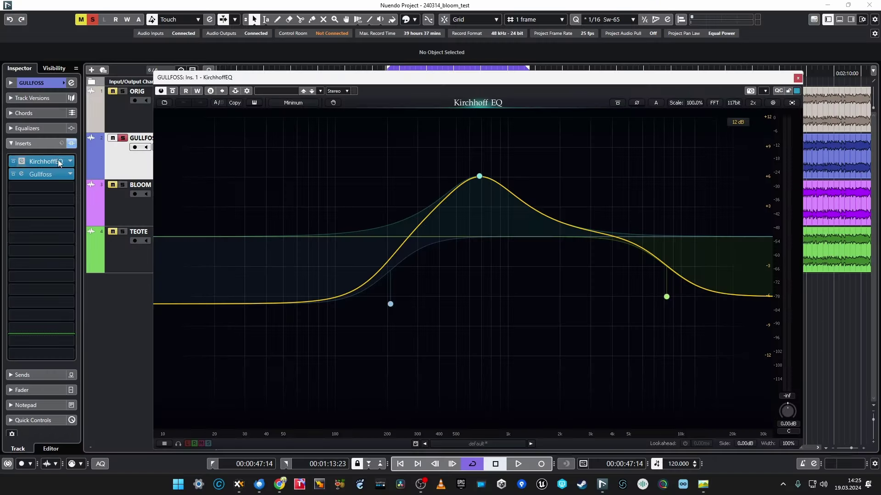
# - Close the Kirchhoff EQ window and move the BLOOM track above GULLFOSS
pyautogui.click(798, 79)
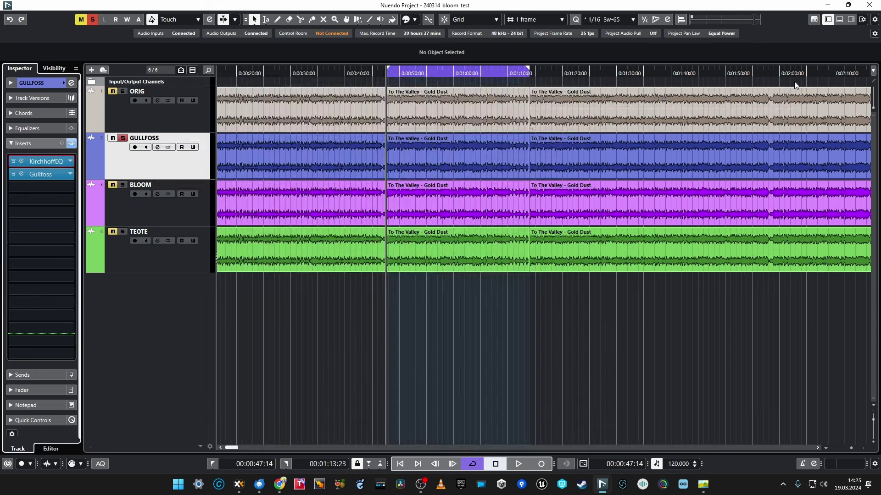
pyautogui.click(153, 213)
pyautogui.moveTo(158, 145); pyautogui.dragTo(158, 145)
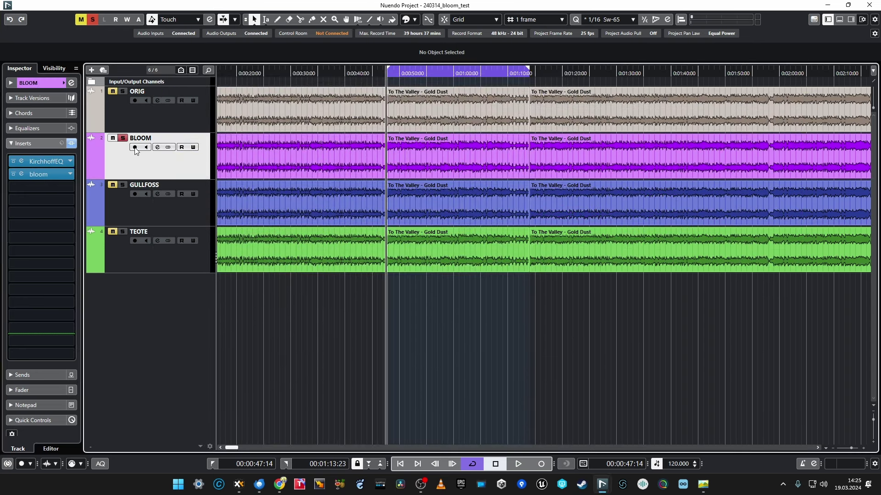
# - Solo GULLFOSS, TEOTE, then ORIG, and play and stop the soloed ORIG track
pyautogui.click(144, 224)
pyautogui.click(150, 238)
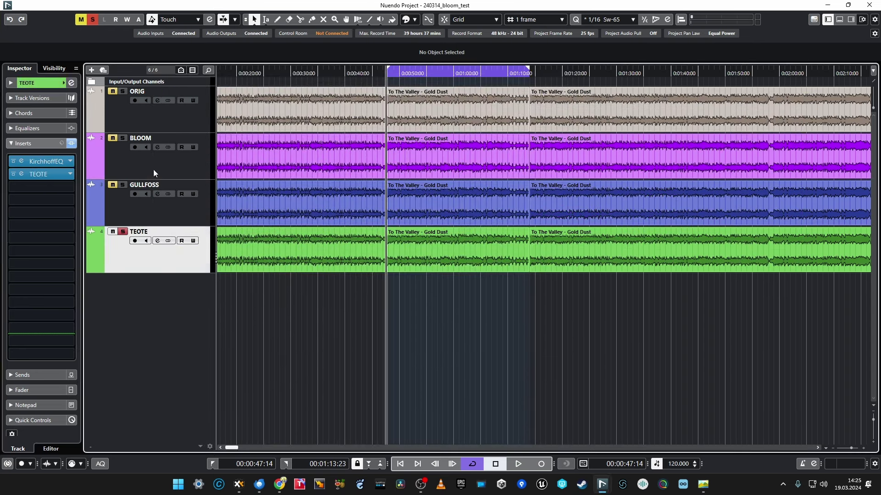
pyautogui.click(171, 124)
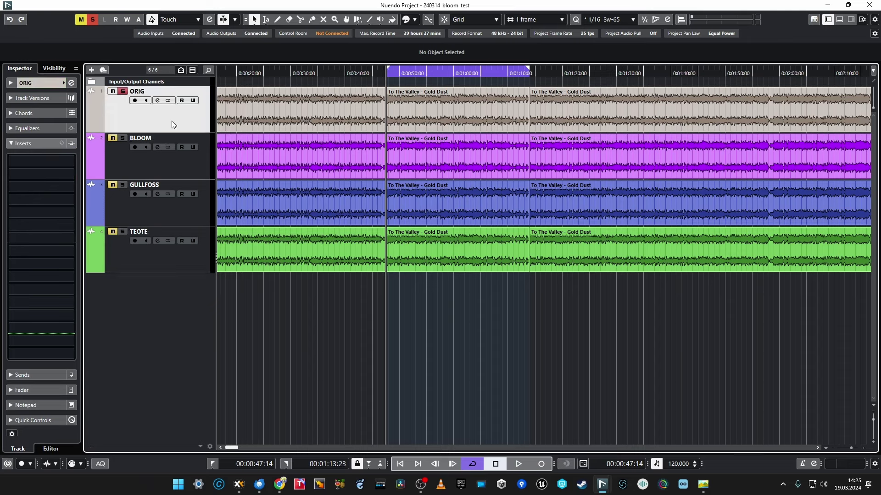
pyautogui.press('space')
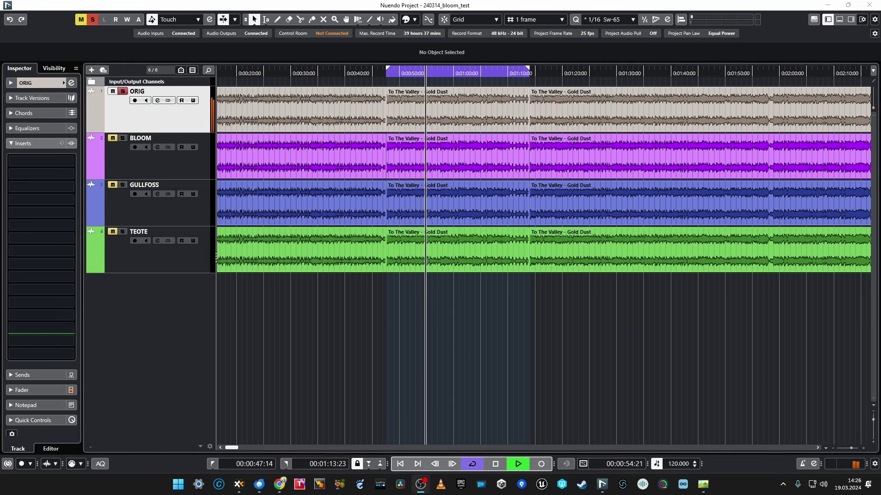
pyautogui.hotkey('alt', 'Tab')
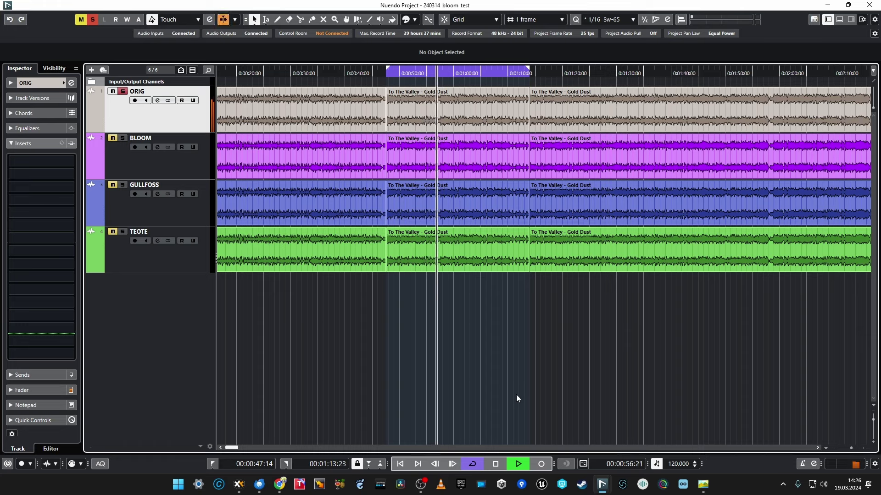
pyautogui.press('space')
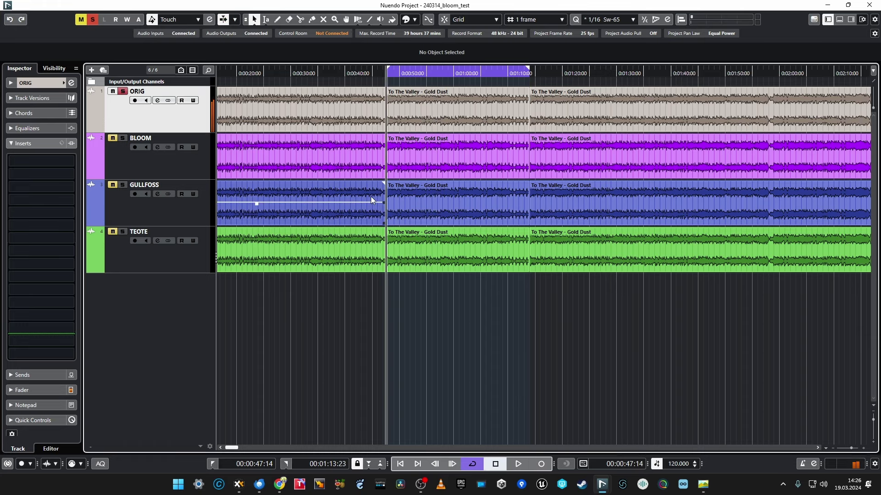
# - Solo BLOOM, switch off its bloom insert, and play it back unprocessed
pyautogui.click(162, 161)
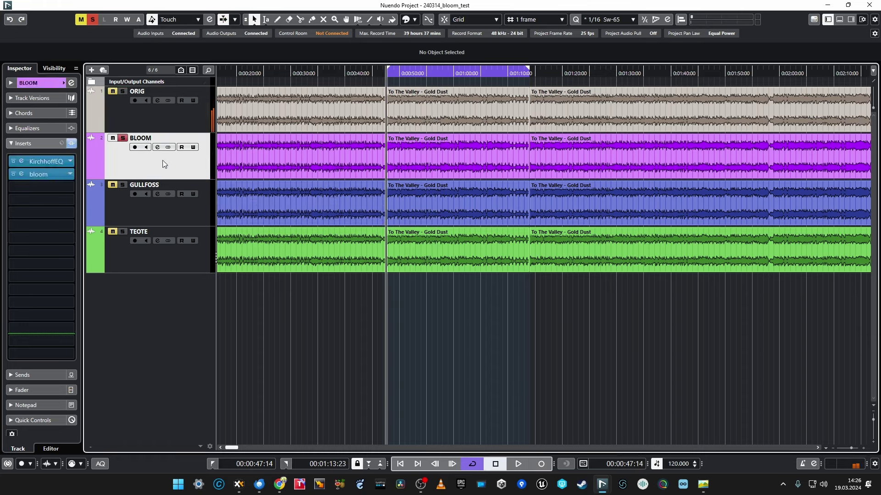
pyautogui.click(13, 175)
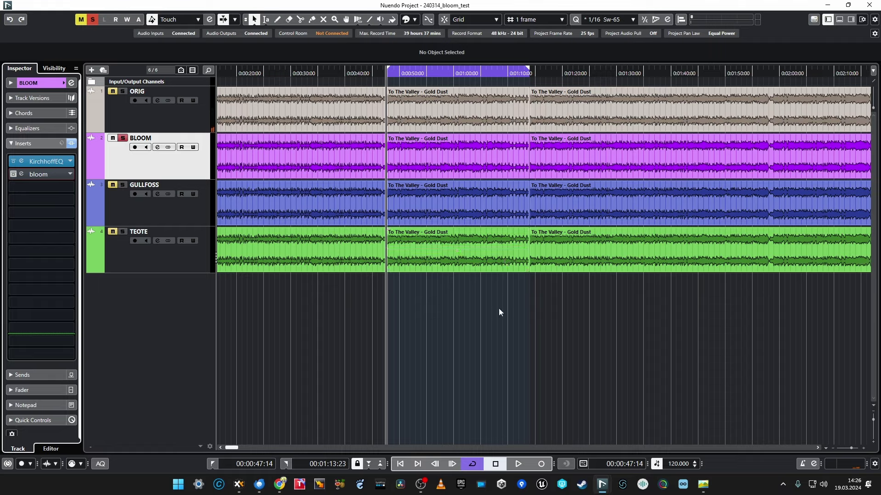
pyautogui.press('space')
# - Open the KirchhoffEQ insert editor on the BLOOM track
pyautogui.click(21, 161)
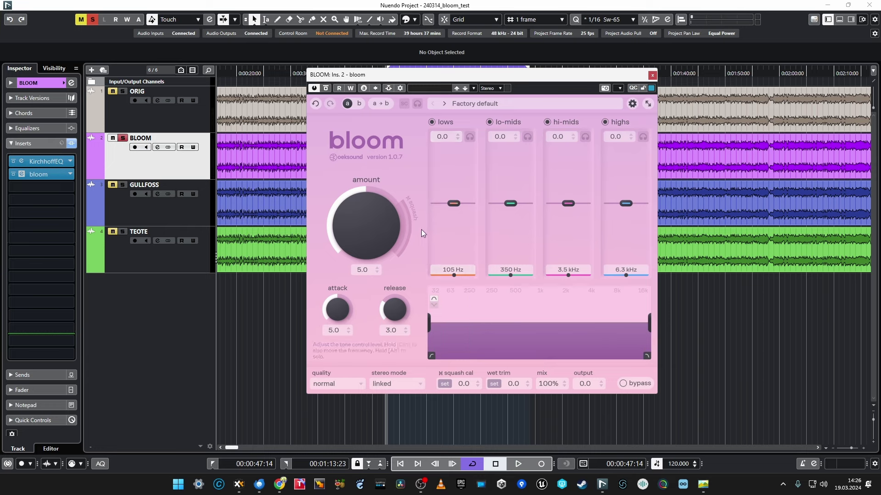
# - Play the song, raise bloom's amount to 10.0, ease it toward 7.0, stopping between listens
pyautogui.press('space')
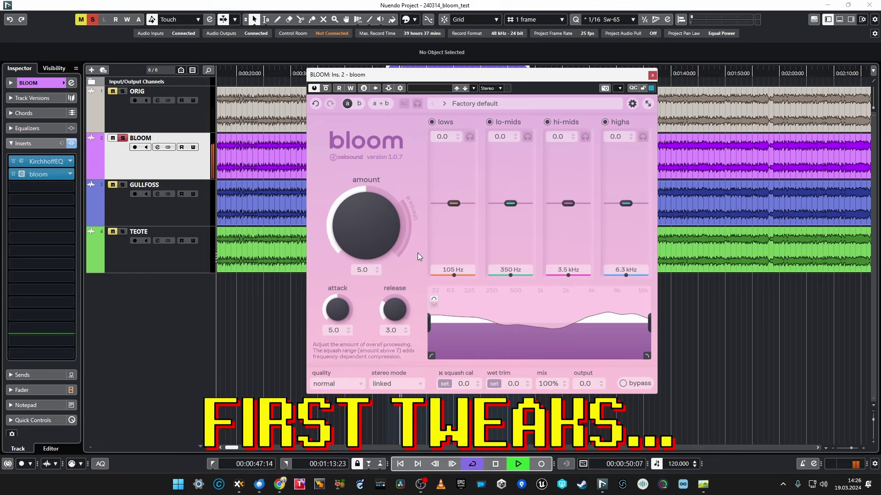
pyautogui.moveTo(439, 195); pyautogui.dragTo(477, 122)
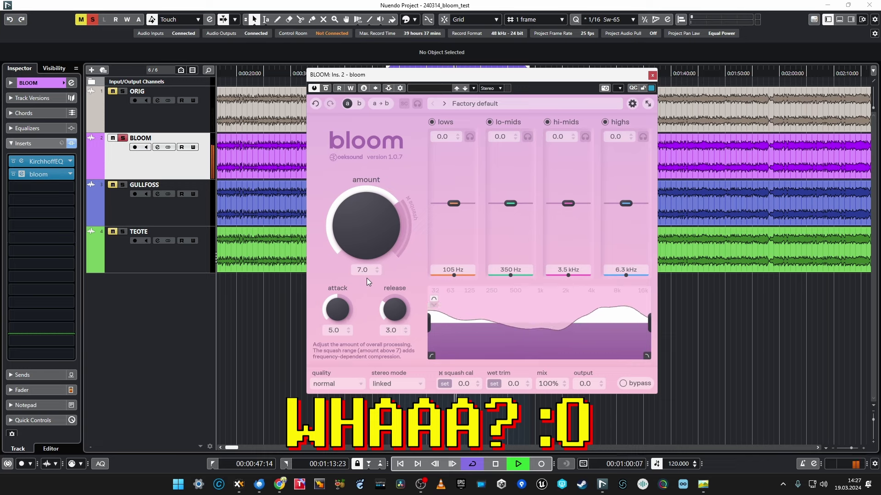
pyautogui.moveTo(373, 258)
pyautogui.mouseDown()
pyautogui.moveTo(370, 278)
pyautogui.moveTo(376, 263)
pyautogui.mouseUp()
pyautogui.press('space')
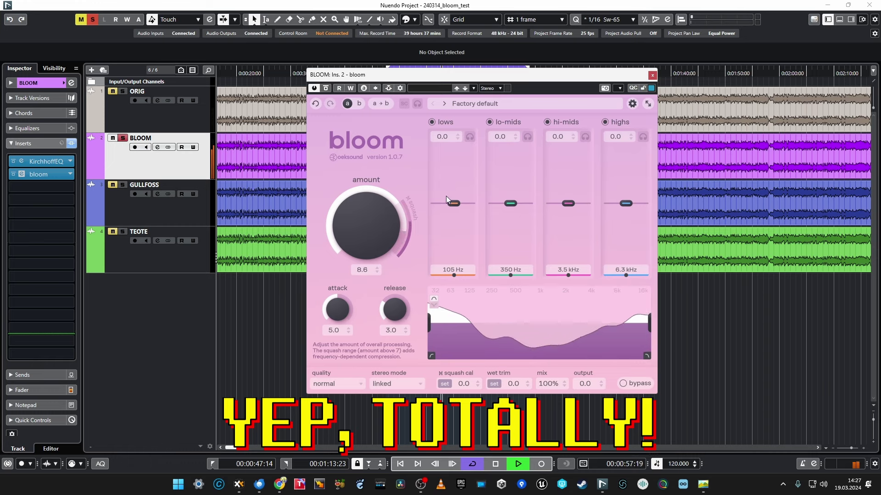
pyautogui.press('space')
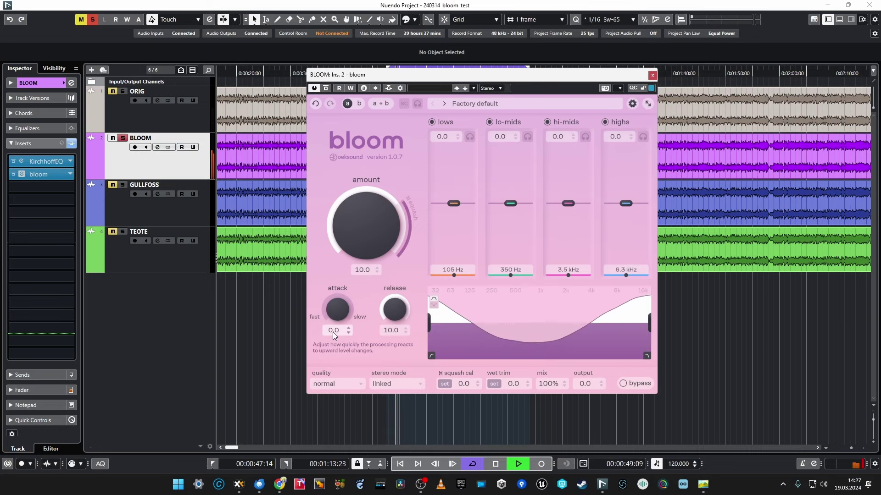
# - Turn release fully down, reset it to default, restart playback earlier, and lower amount toward 8
pyautogui.moveTo(391, 331); pyautogui.dragTo(394, 379)
pyautogui.click(391, 445)
pyautogui.doubleClick(399, 308)
pyautogui.scroll(-4, 370, 227)
pyautogui.moveTo(369, 227); pyautogui.dragTo(376, 272)
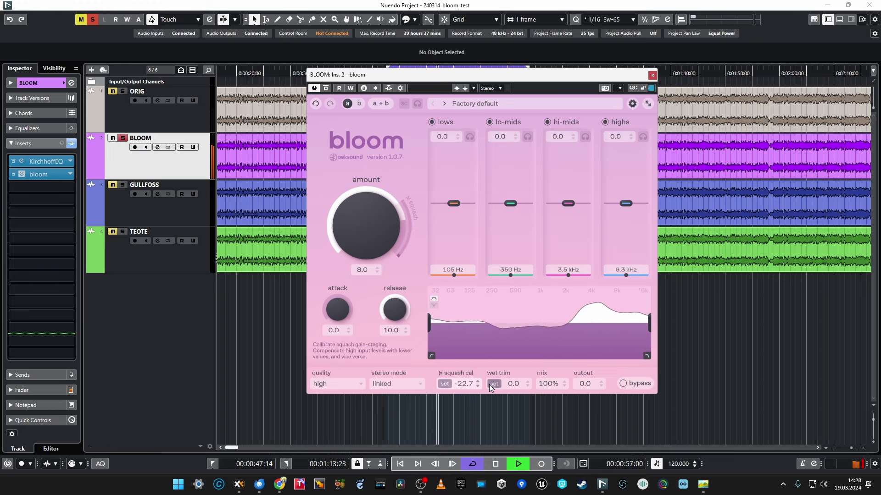
# - Nudge amount up, reset squash calibration to 0.0, return amount to 8.0, and stop playback
pyautogui.moveTo(385, 238); pyautogui.dragTo(402, 225)
pyautogui.moveTo(477, 386); pyautogui.dragTo(478, 373)
pyautogui.doubleClick(467, 384)
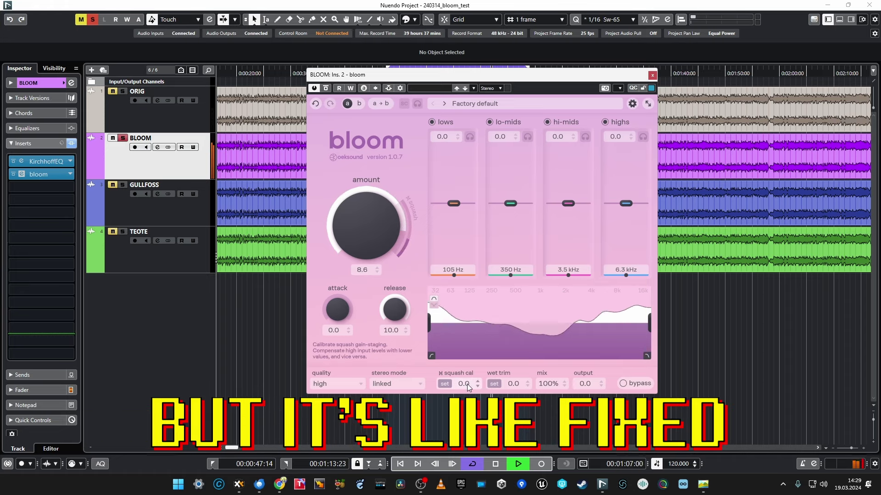
pyautogui.moveTo(380, 186); pyautogui.dragTo(393, 213)
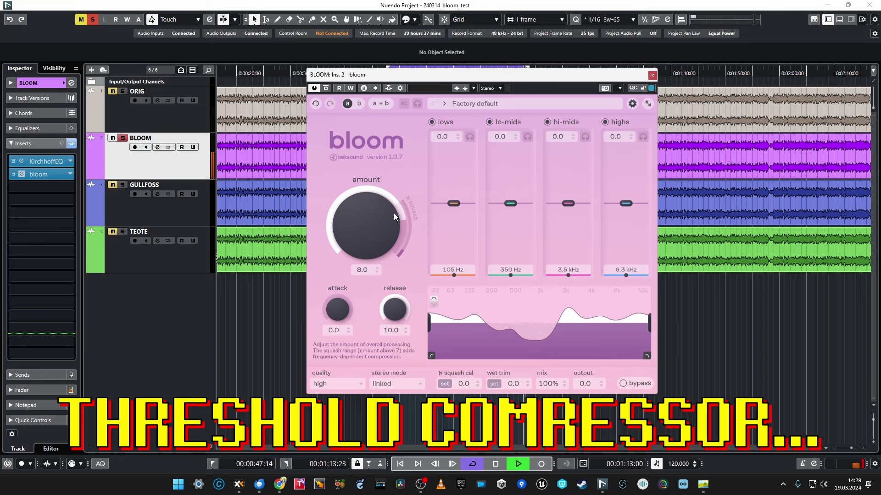
pyautogui.press('space')
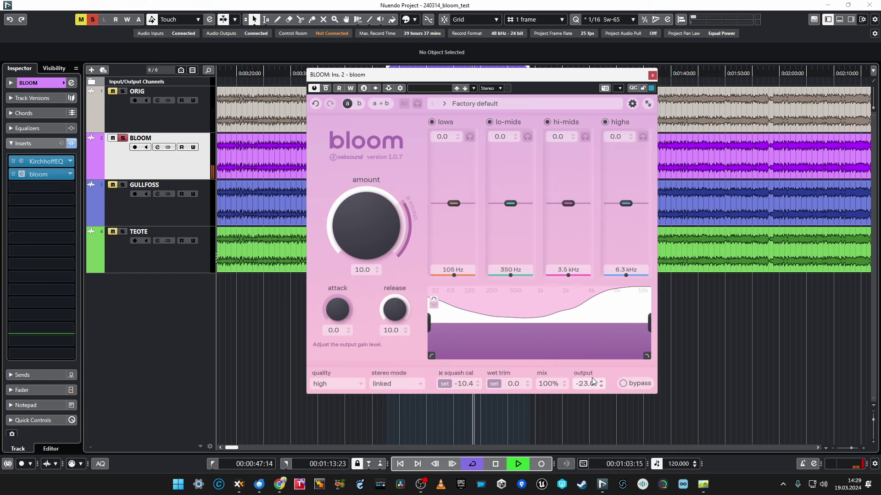
# - Raise bloom's output gain to -4.8 and stop playback
pyautogui.moveTo(592, 381); pyautogui.dragTo(600, 330)
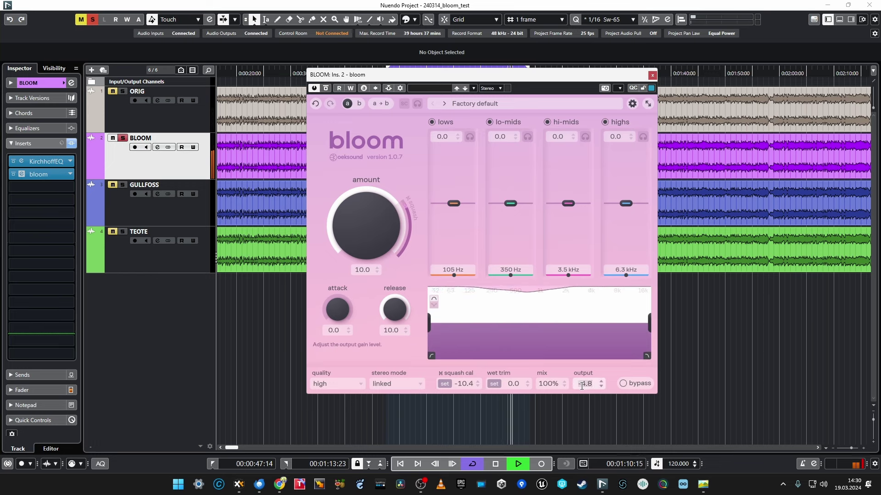
pyautogui.press('space')
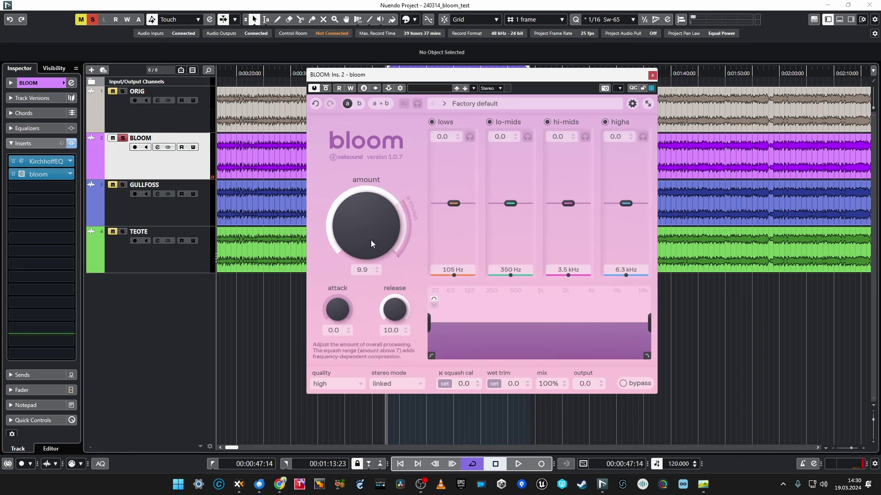
# - Enter 8 as bloom's amount, start playback, and boost the highs band to 5.0 at 7.6 kHz
pyautogui.click(372, 271)
pyautogui.write('8')
pyautogui.press('Return')
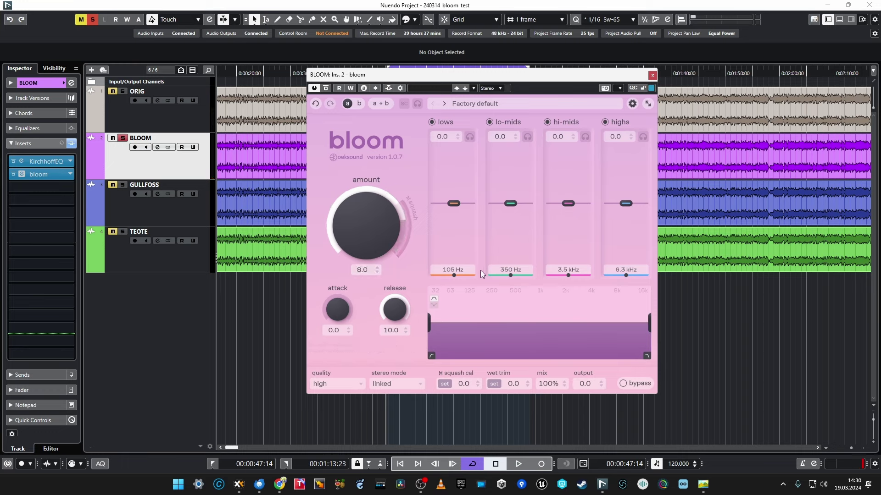
pyautogui.press('space')
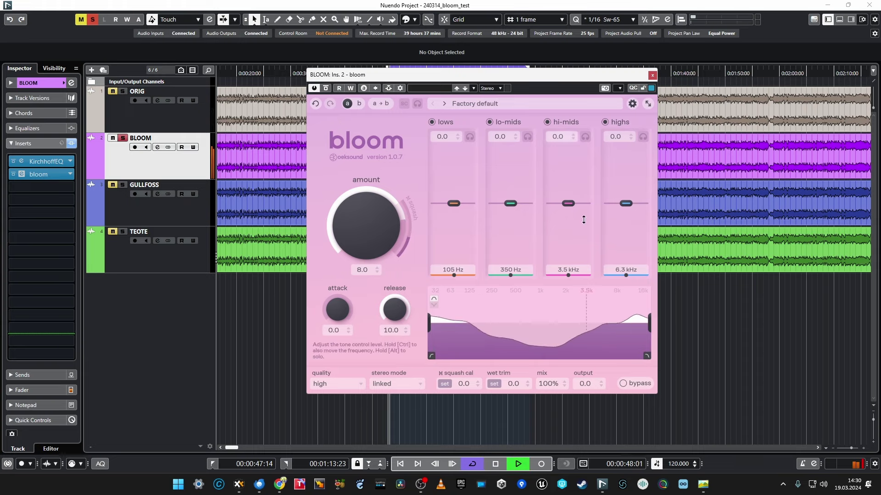
pyautogui.moveTo(615, 203); pyautogui.dragTo(624, 170)
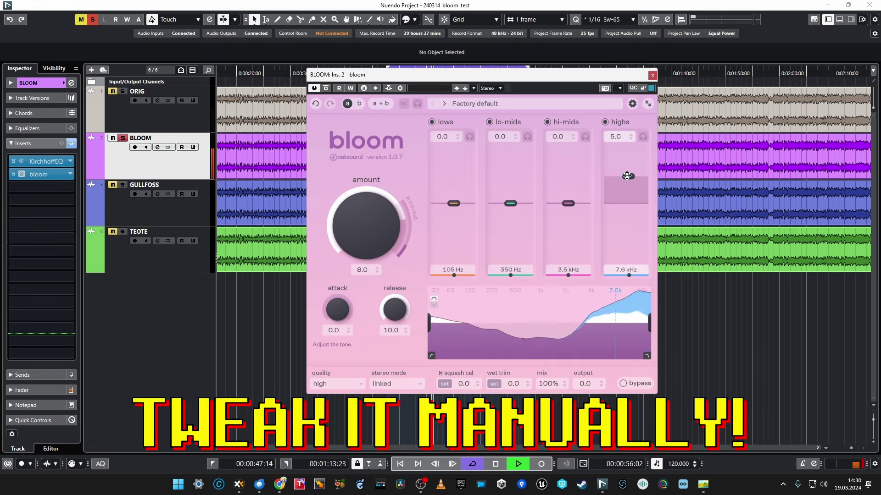
# - Set lows 3.4 at 230 Hz, hi-mids 3.0 at 2.5 kHz, lo-mids -1.0 at 790 Hz, then A/B bypass
pyautogui.moveTo(454, 203); pyautogui.dragTo(466, 185)
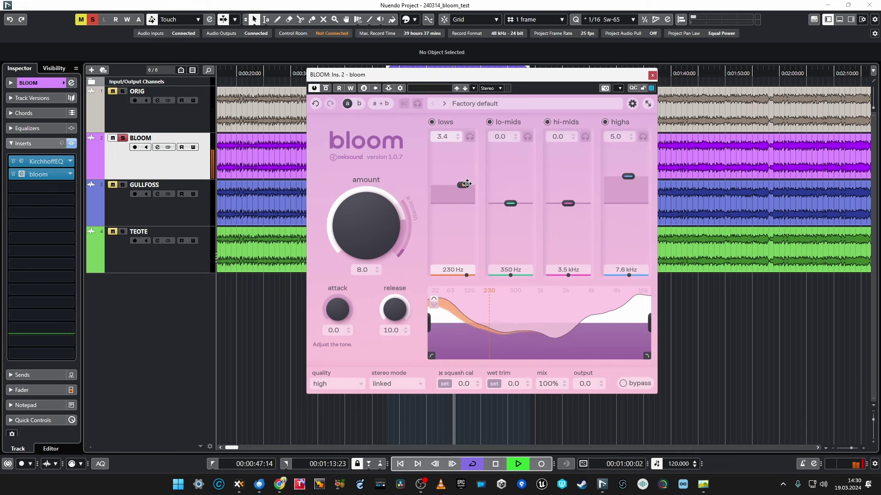
pyautogui.moveTo(568, 203); pyautogui.dragTo(570, 165)
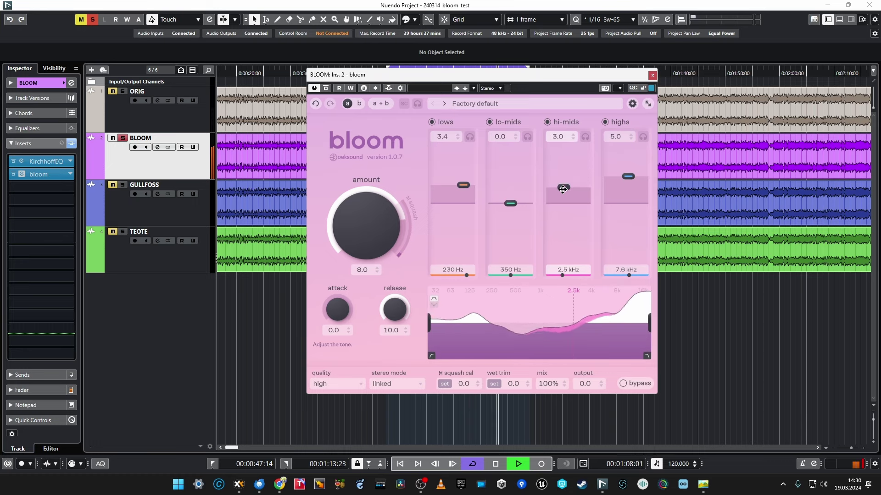
pyautogui.moveTo(511, 203)
pyautogui.mouseDown()
pyautogui.moveTo(516, 163)
pyautogui.moveTo(524, 205)
pyautogui.mouseUp()
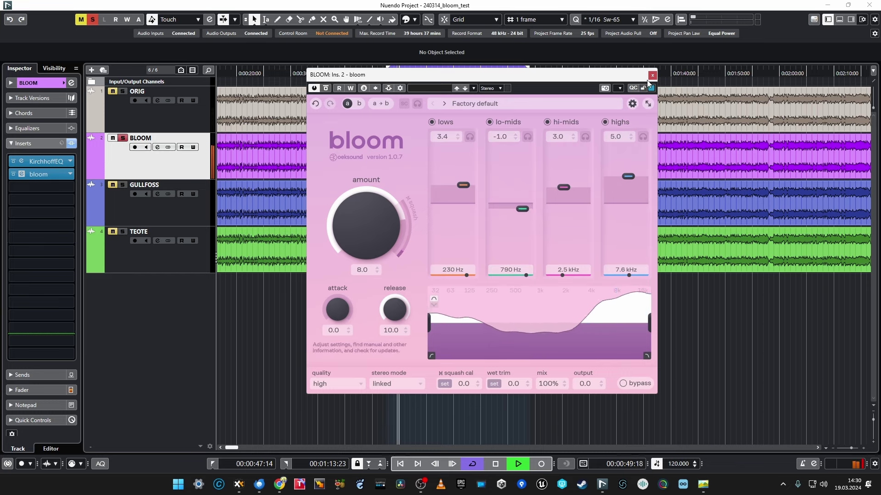
pyautogui.click(326, 88)
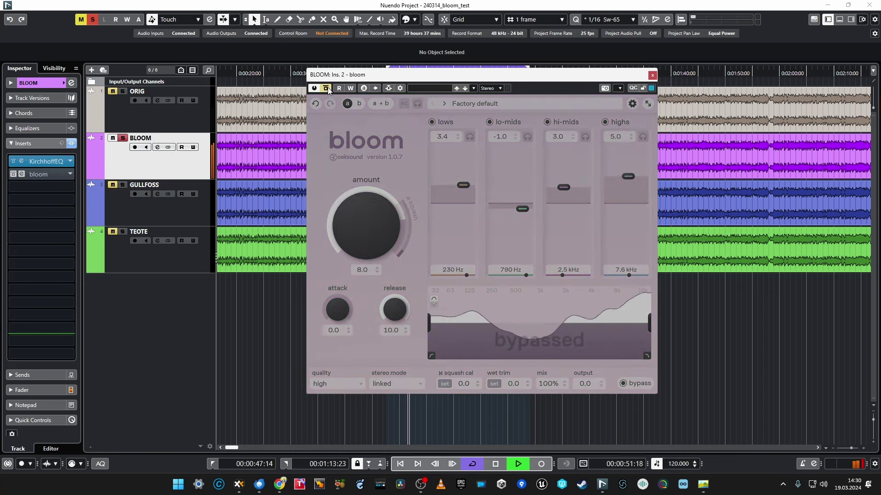
pyautogui.click(327, 88)
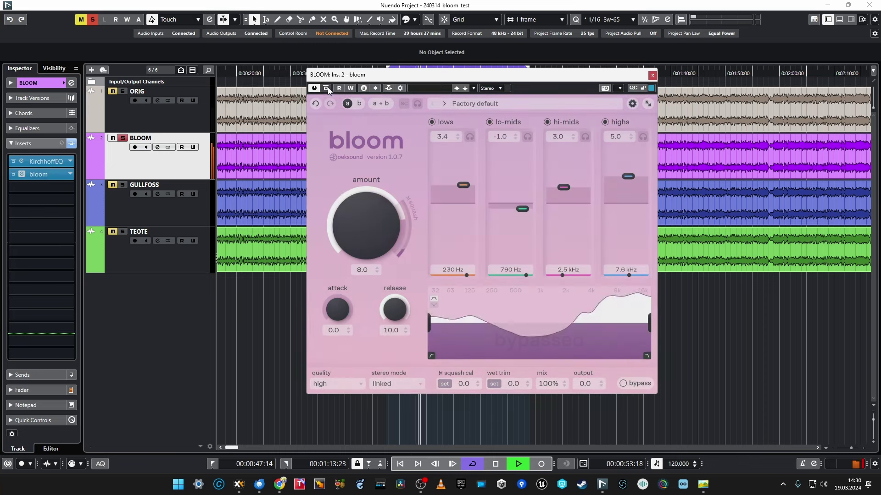